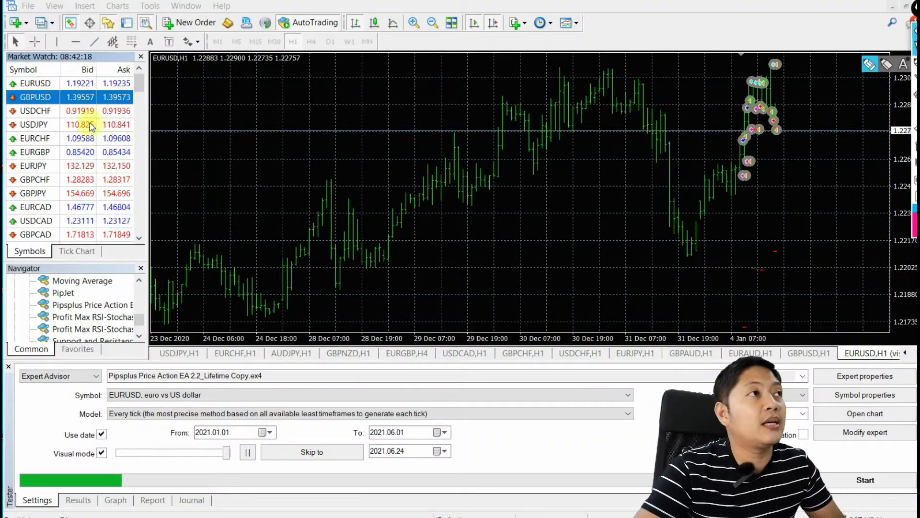
Add a Spread column to Market Watch from the EURCHF symbol's context menu.
right_click(91, 124)
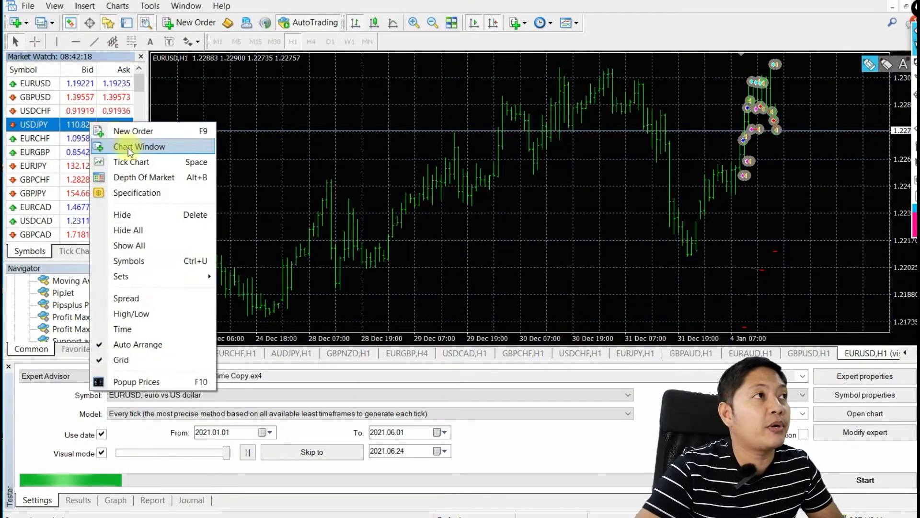
right_click(81, 139)
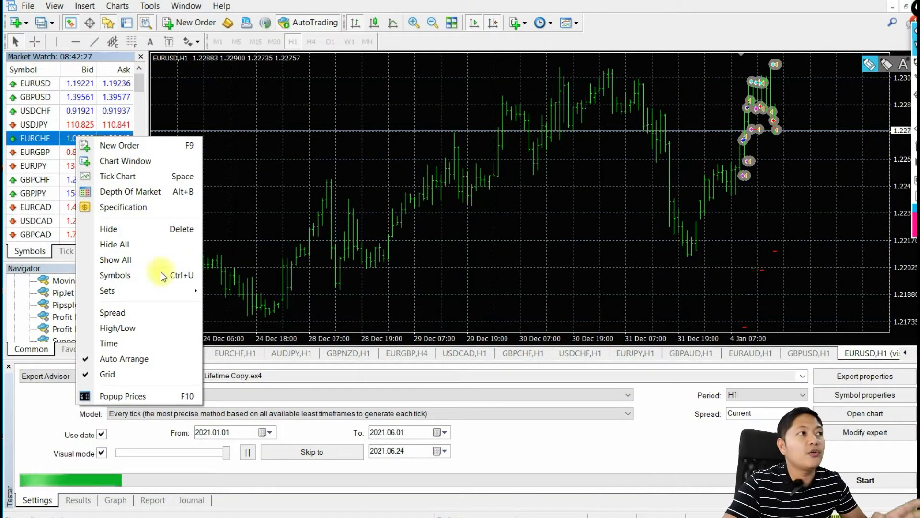
click(182, 312)
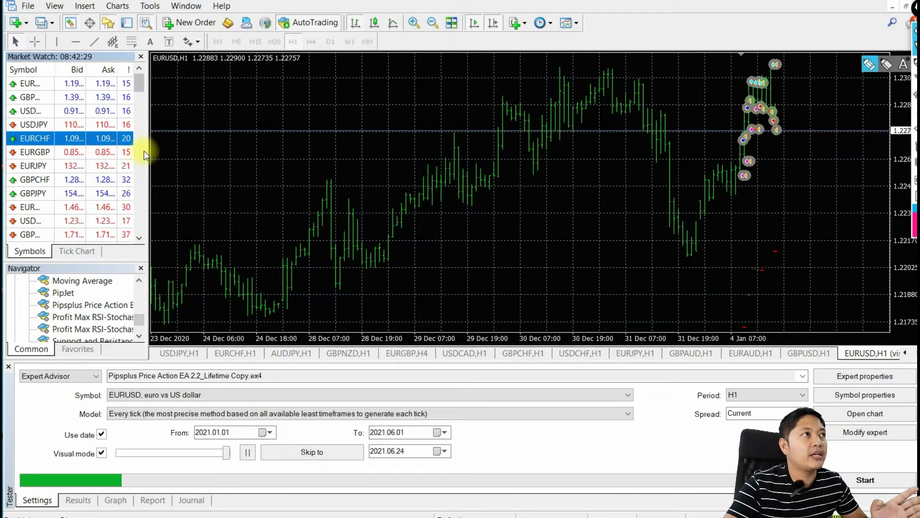
Widen the Market Watch panel to read each symbol's spread, then narrow it back.
drag(148, 151, 232, 139)
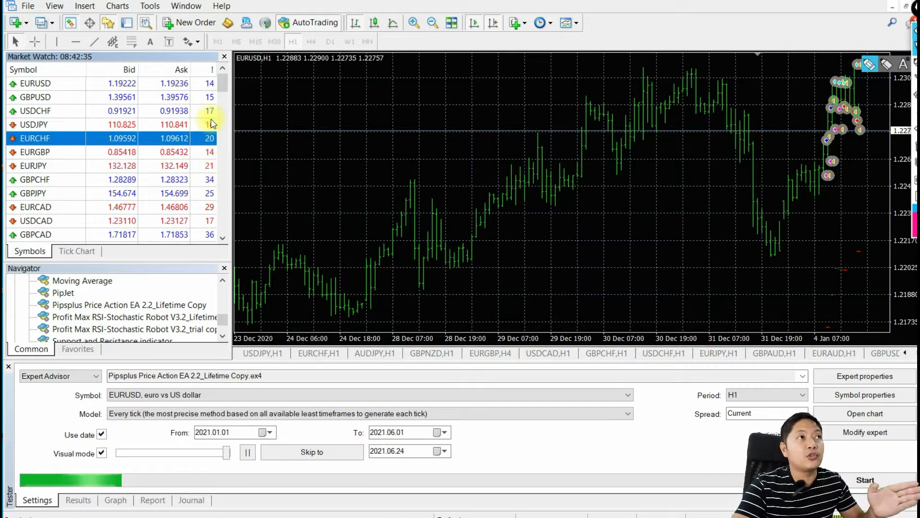
mouse_move(210, 89)
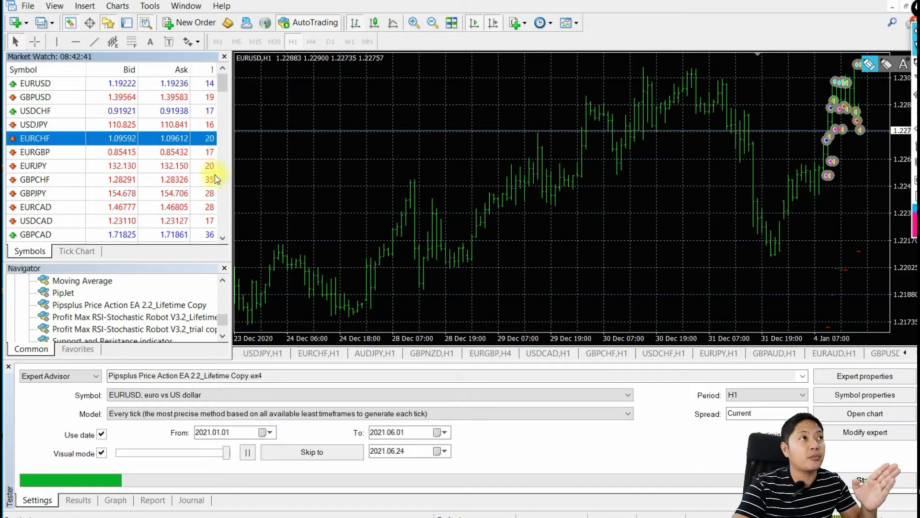
mouse_move(210, 192)
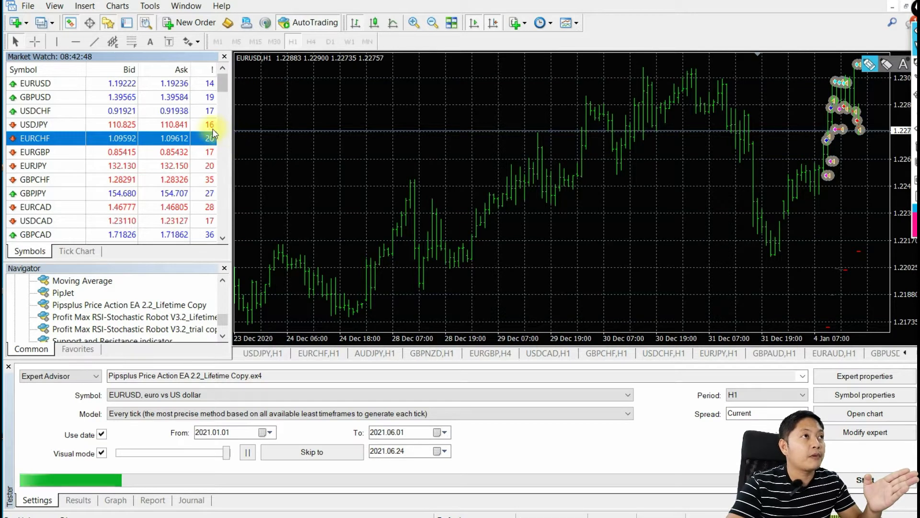
mouse_move(212, 134)
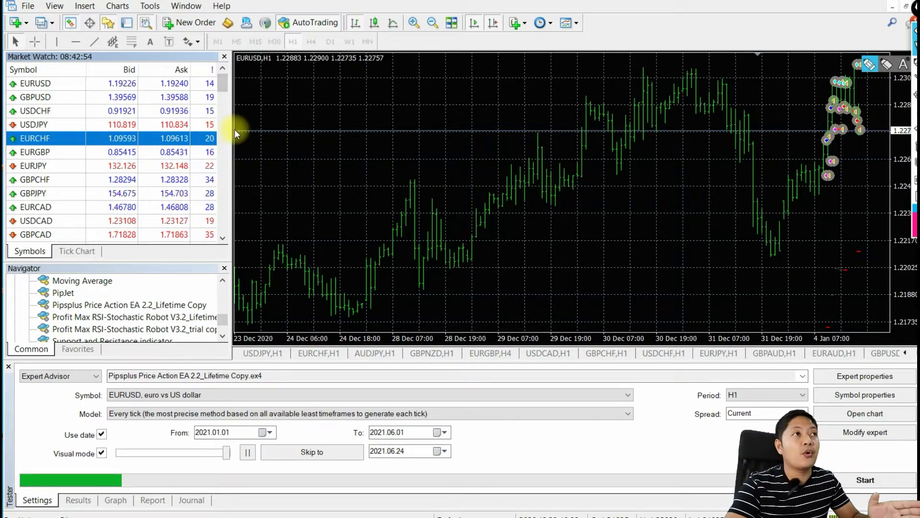
drag(234, 128, 158, 143)
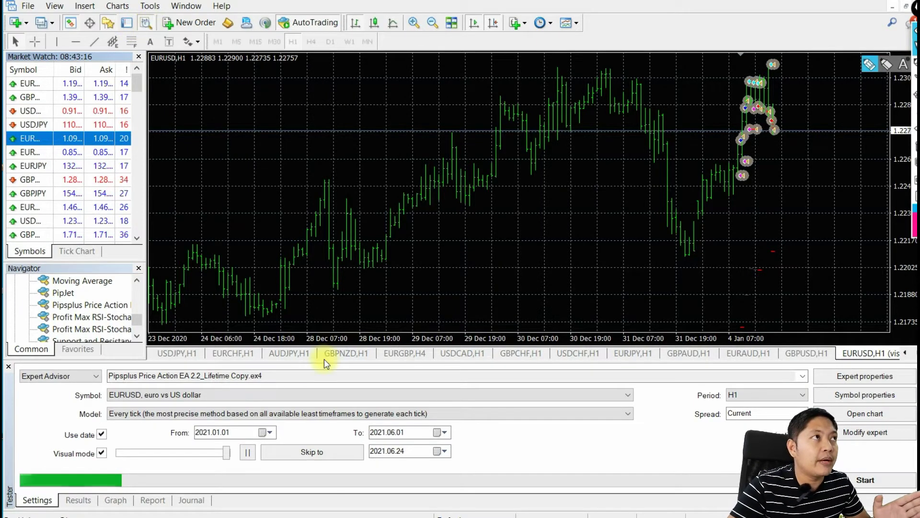
click(801, 376)
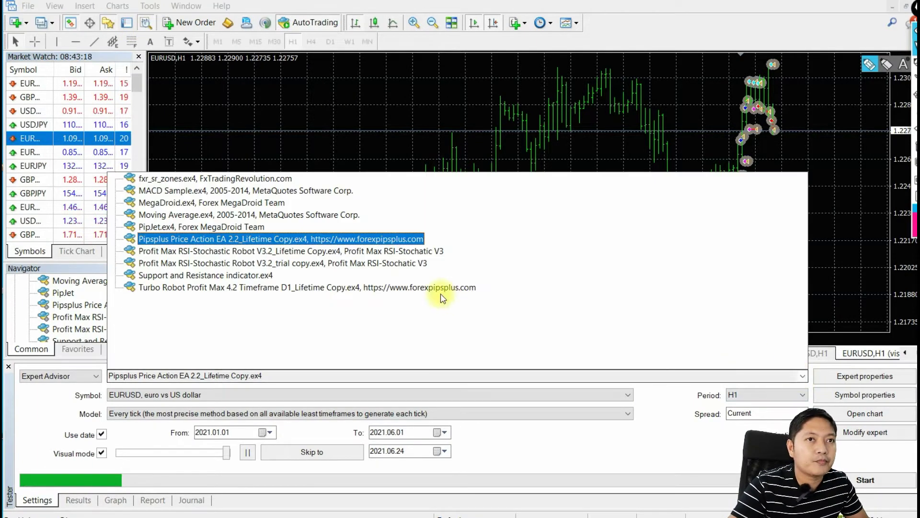
click(250, 239)
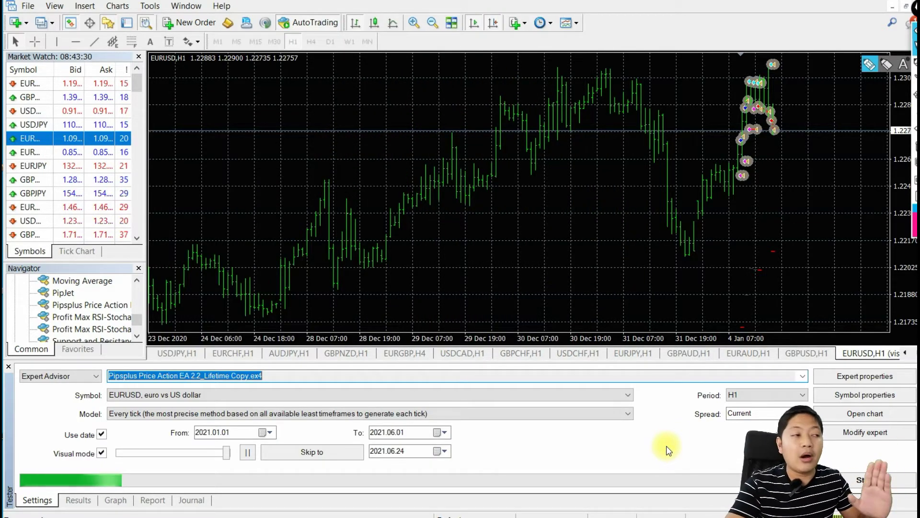
click(607, 395)
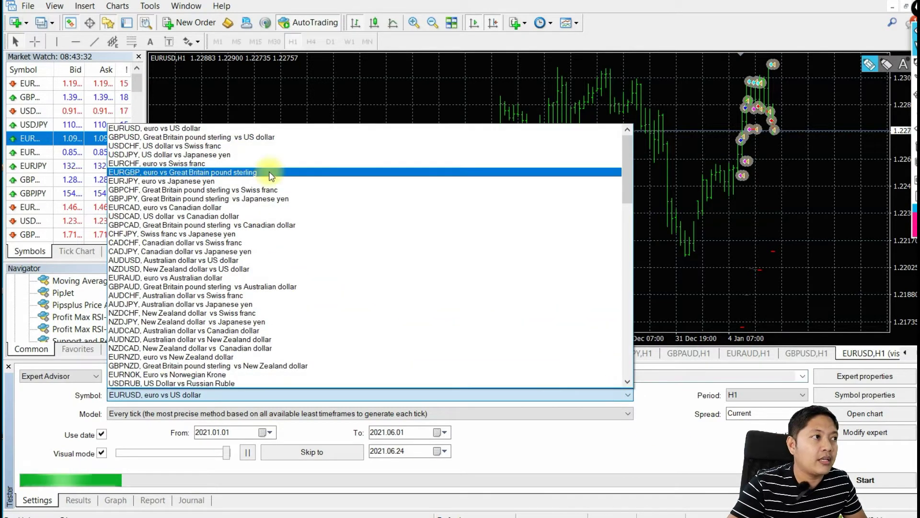
click(218, 127)
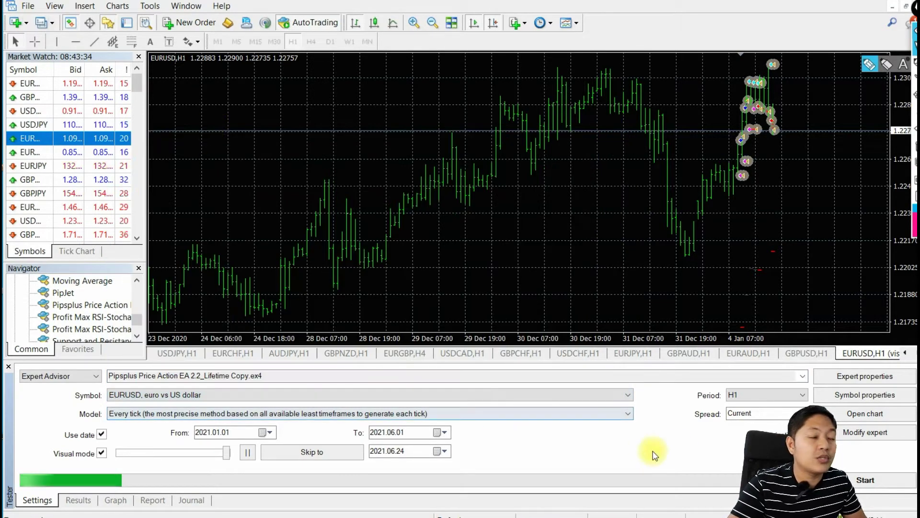
Open the EA's Expert properties inputs and select the MaxSpreadPips row.
click(870, 378)
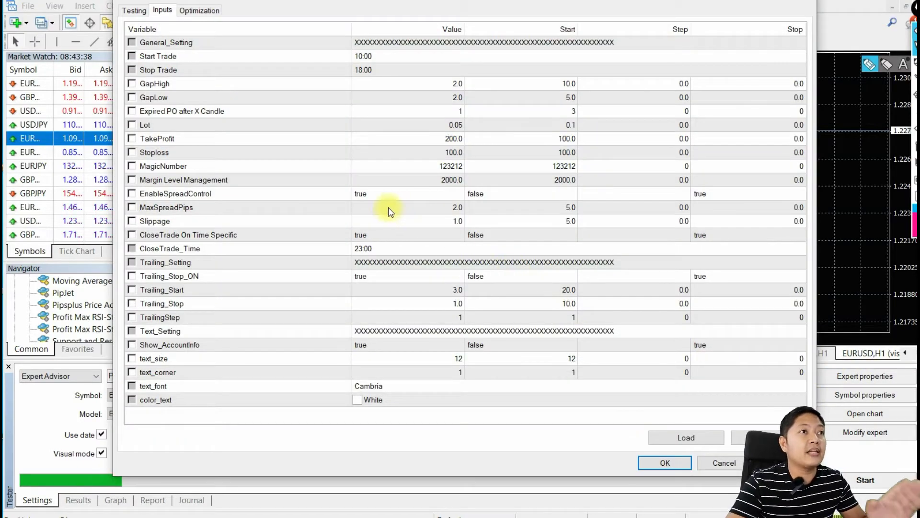
click(181, 206)
click(426, 206)
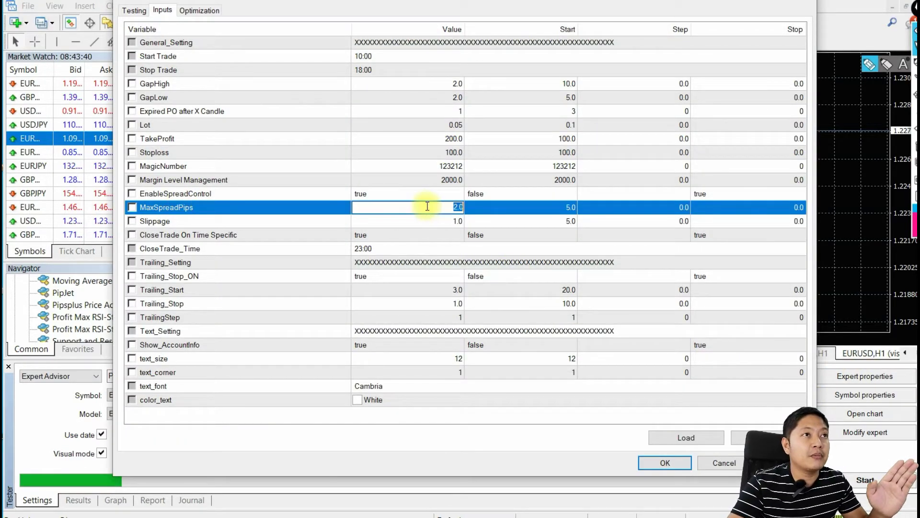
click(515, 221)
click(456, 210)
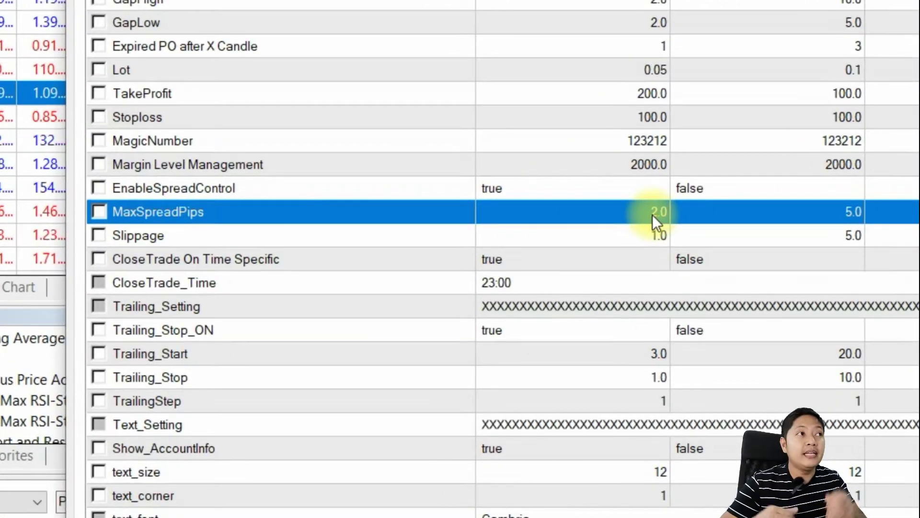
click(665, 236)
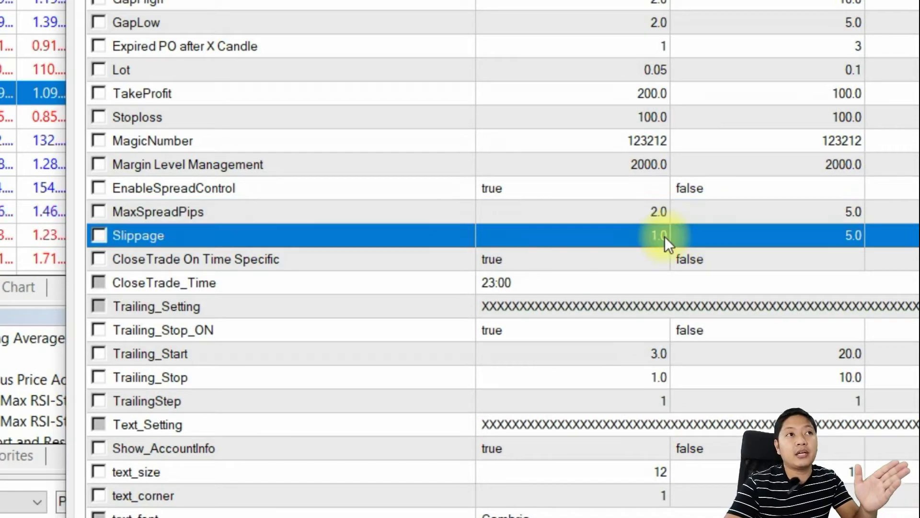
click(652, 215)
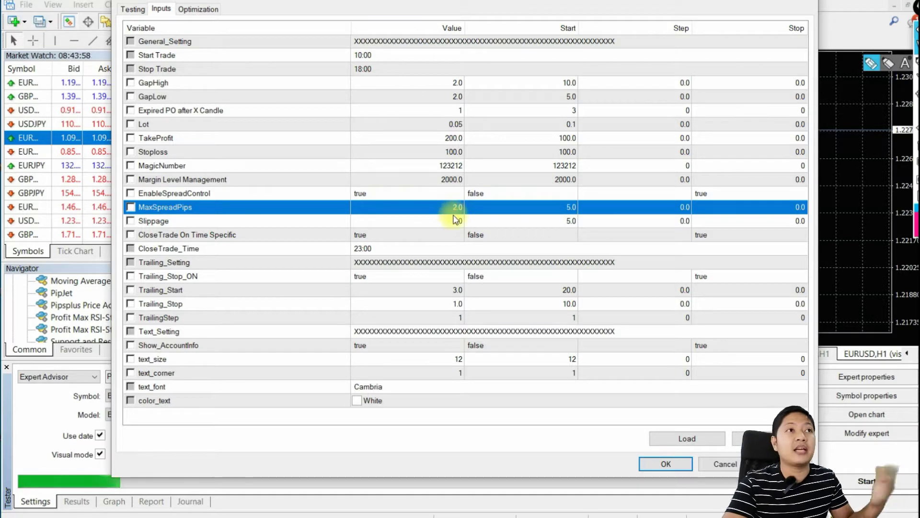
click(455, 221)
click(455, 212)
click(456, 211)
click(498, 233)
Change the MaxSpreadPips value from 2.0 to 3.0.
double_click(447, 209)
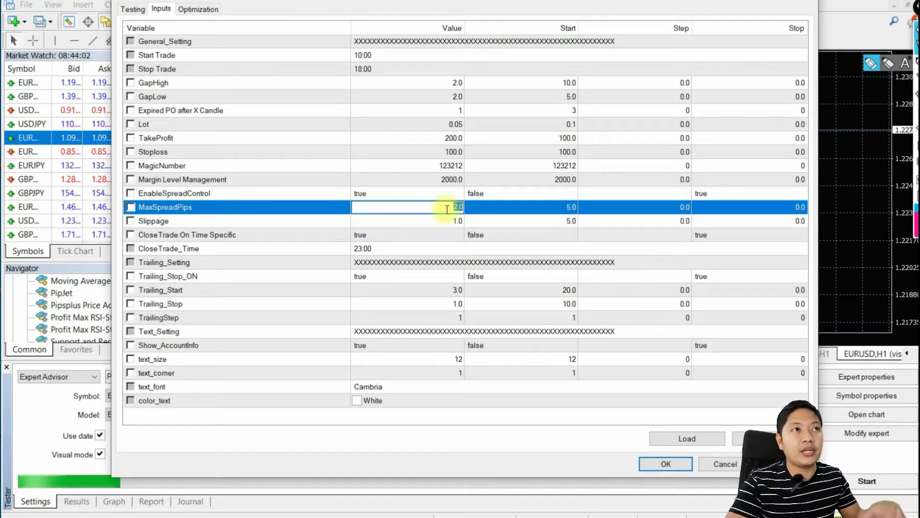
click(493, 231)
click(451, 223)
click(516, 238)
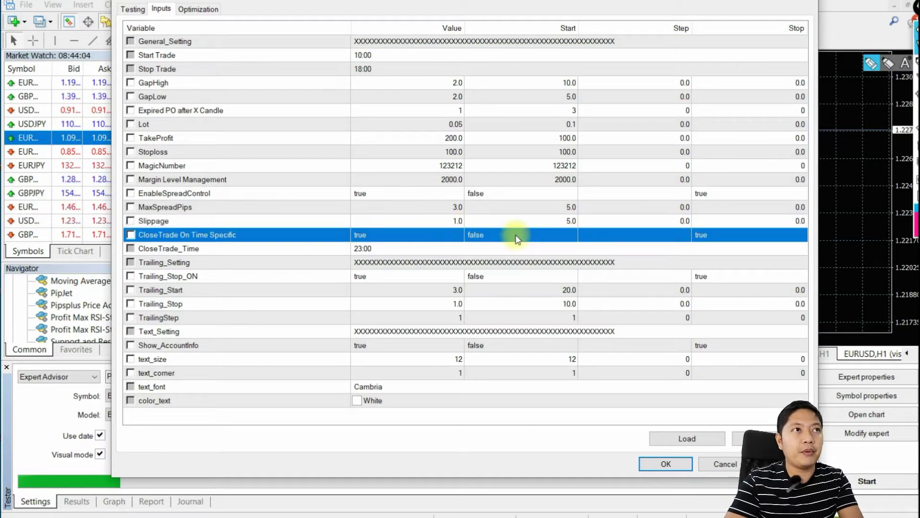
Apply the new inputs and start the visual EURUSD H1 backtest at slower playback speed.
click(666, 464)
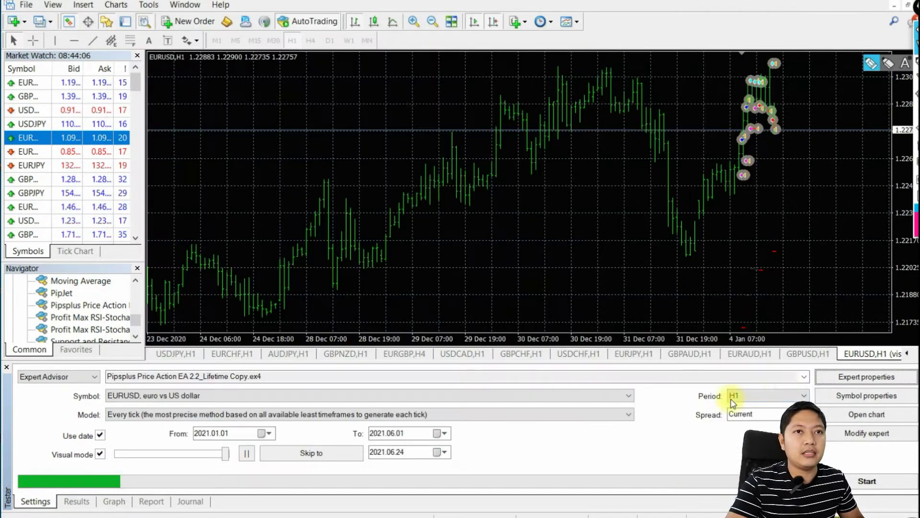
click(866, 482)
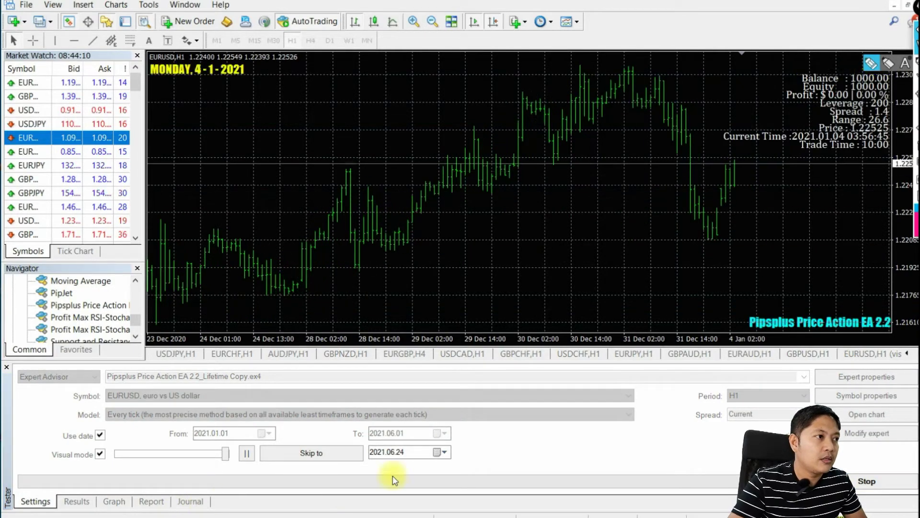
drag(225, 453, 203, 459)
Read the Journal's buy stop #9 and order #10 opened entries, then return to Settings.
click(190, 501)
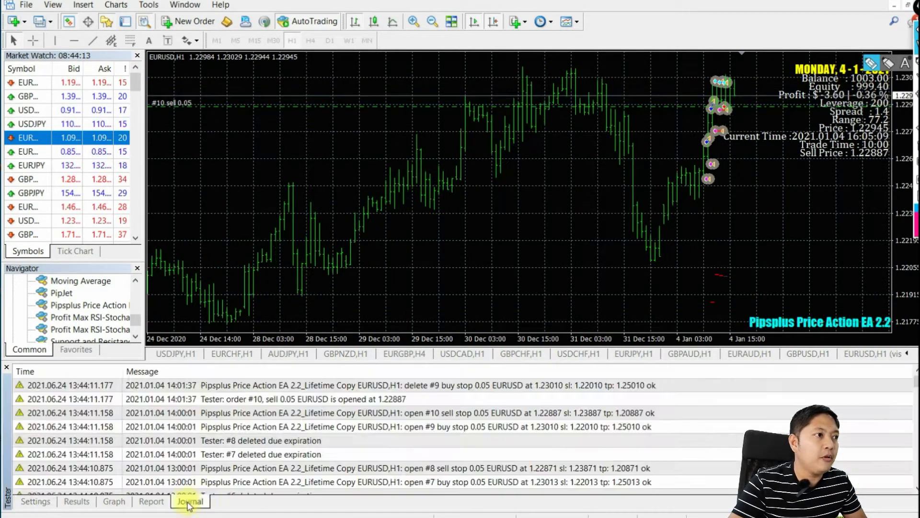
click(499, 428)
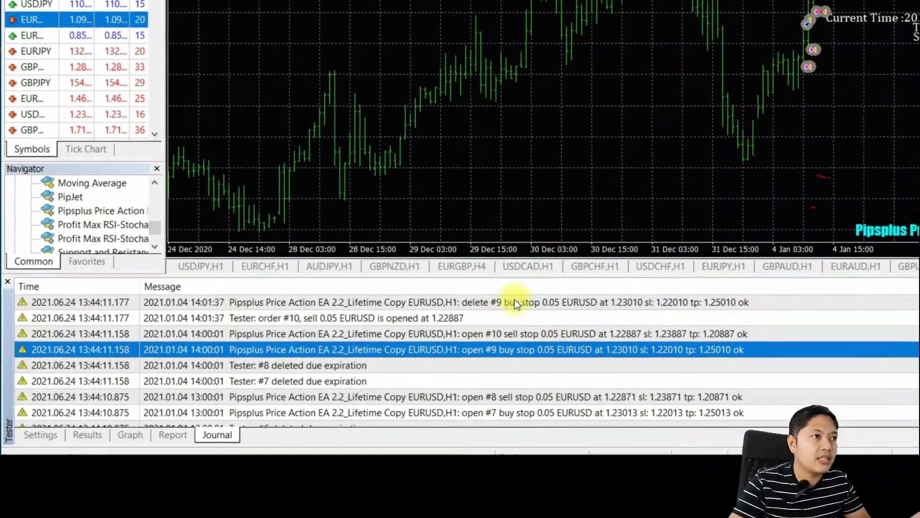
click(534, 369)
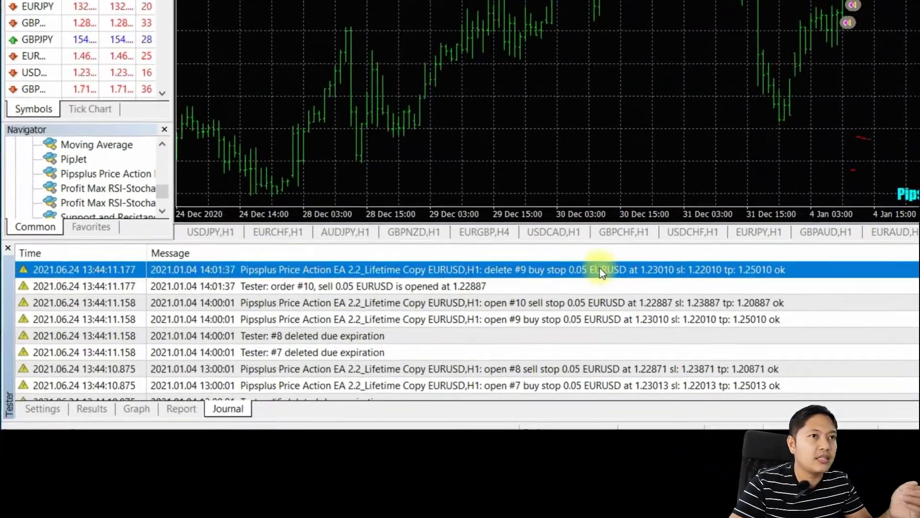
key(Down)
key(Down)
key(Down)
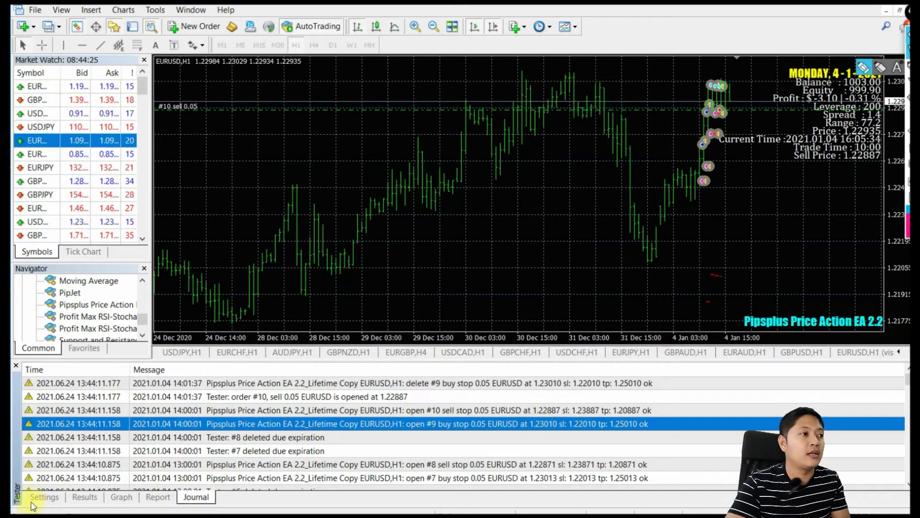
click(32, 499)
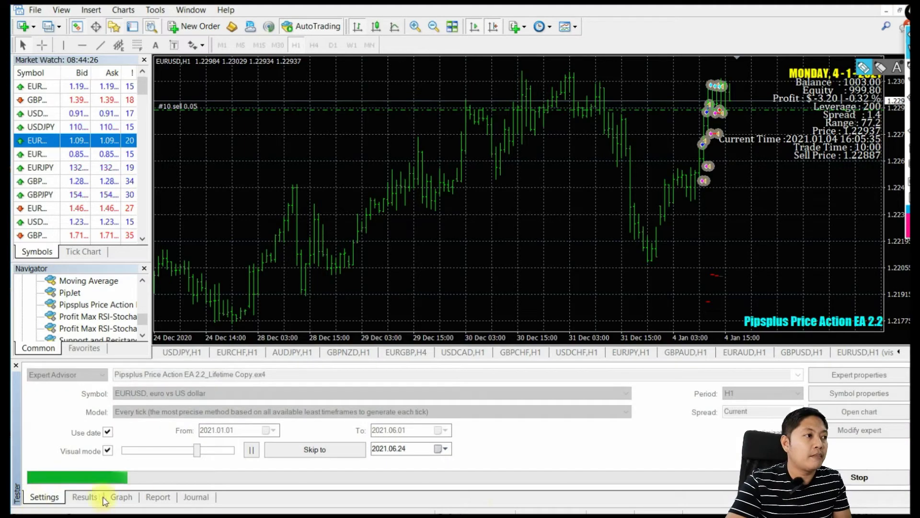
Stop the backtest and confirm the EA inputs with MaxSpreadPips left at 2.0.
click(844, 478)
click(859, 375)
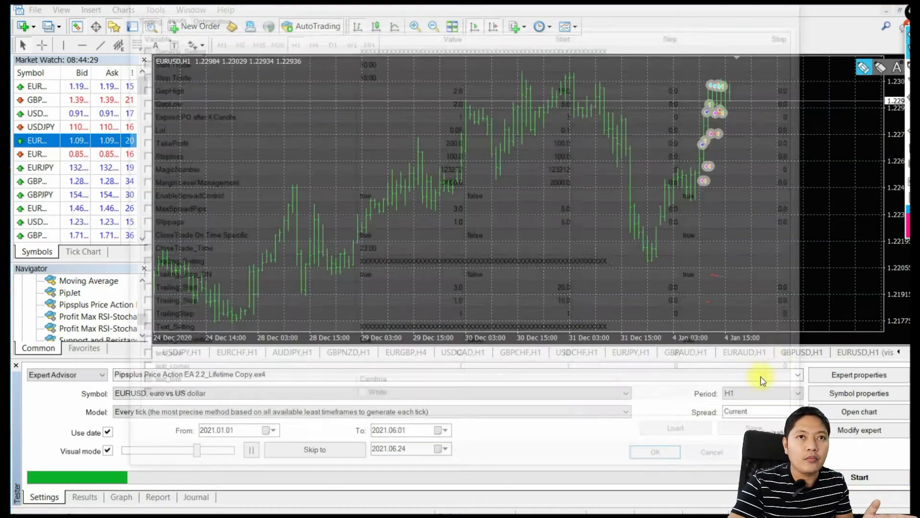
click(453, 209)
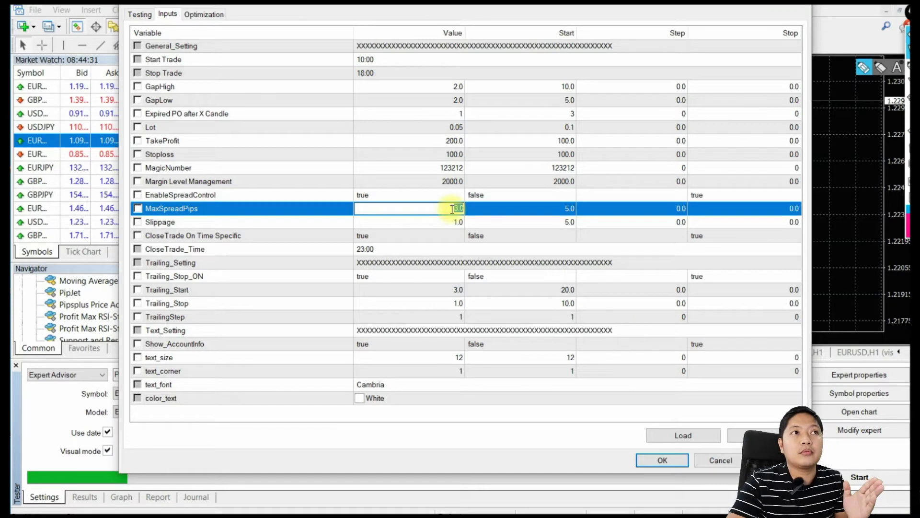
click(487, 244)
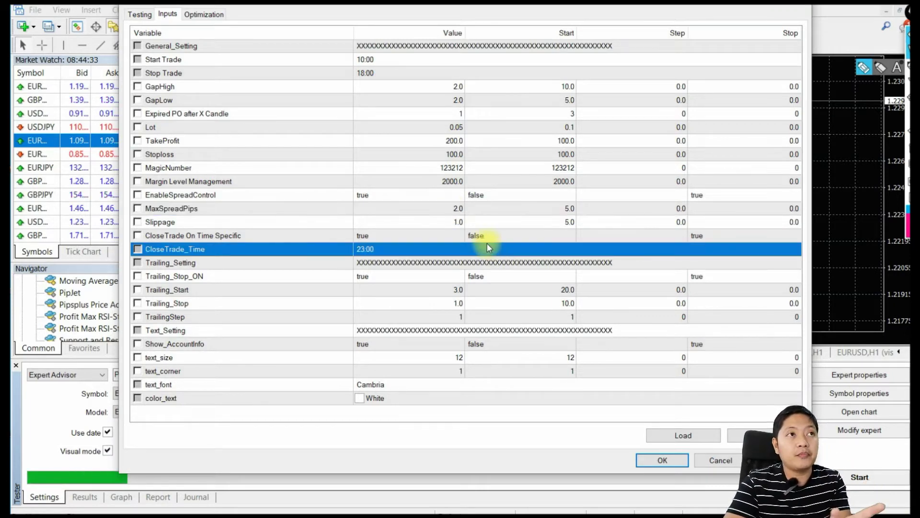
click(463, 236)
click(450, 222)
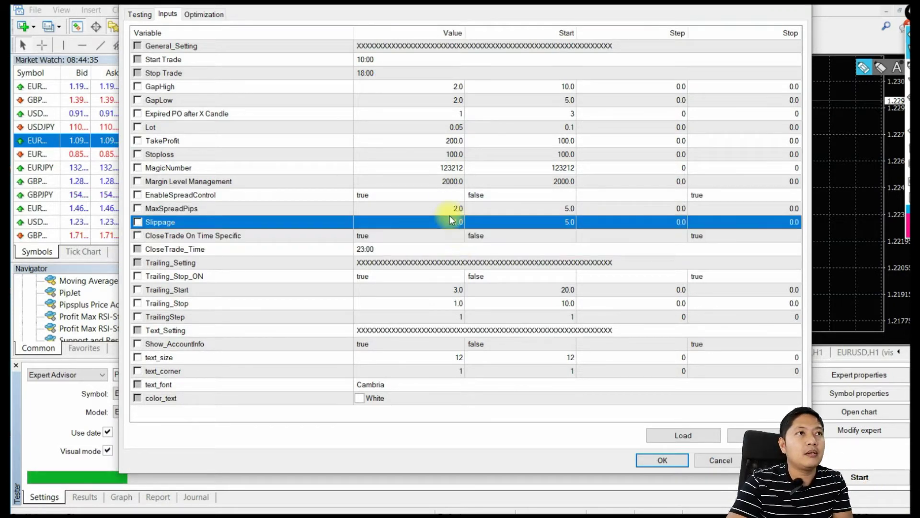
click(447, 210)
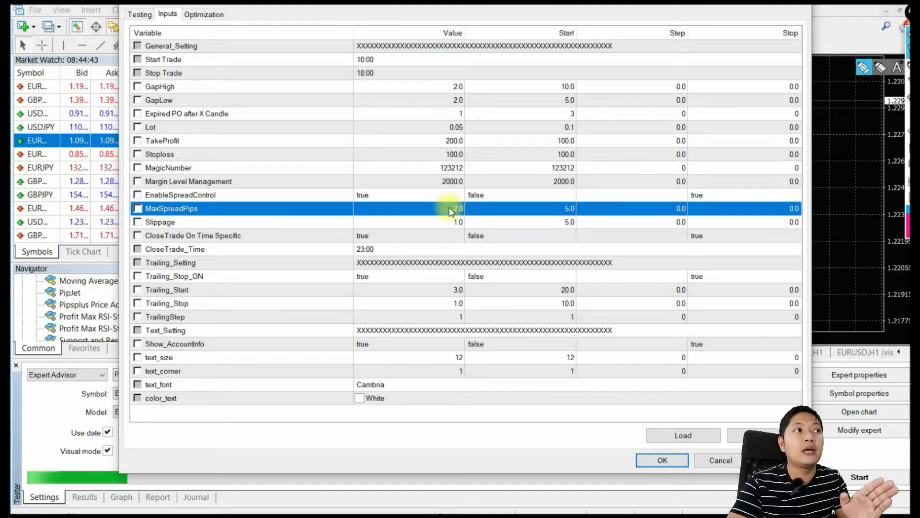
click(662, 461)
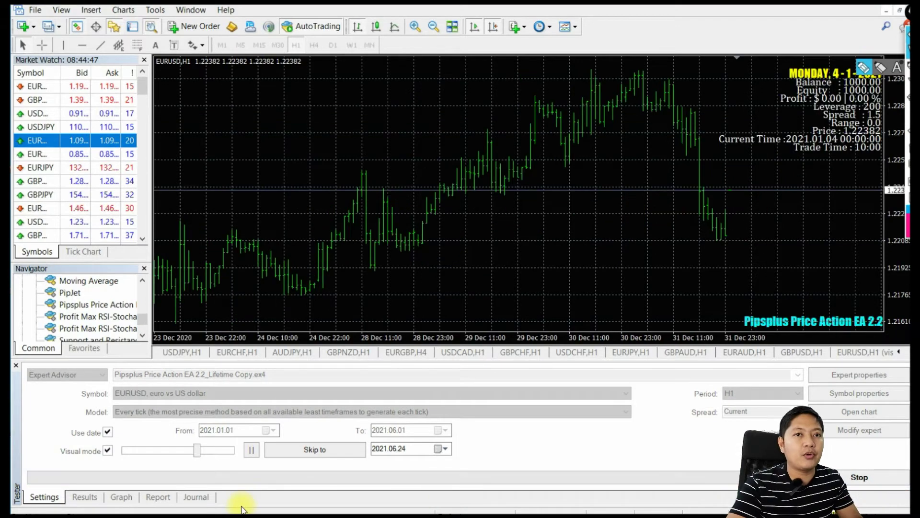
Check the Journal, go back to Settings and stop the running backtest.
click(196, 497)
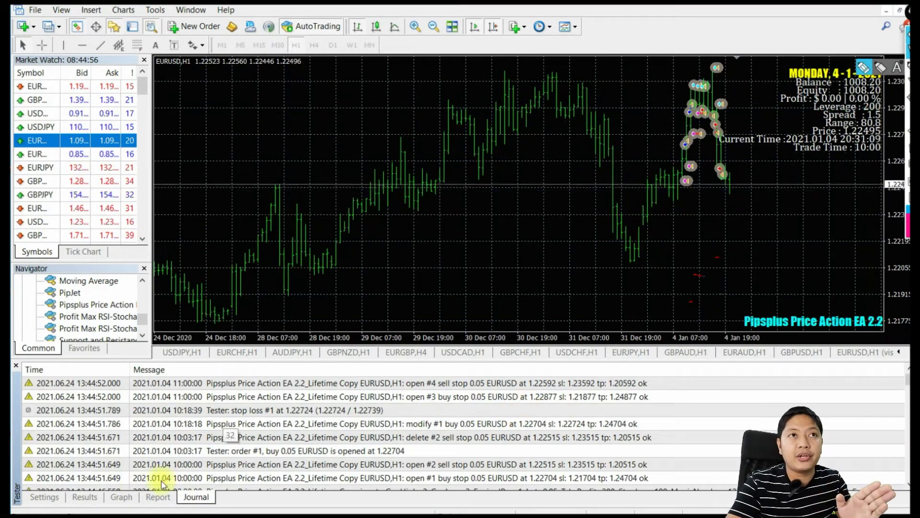
click(45, 497)
click(863, 477)
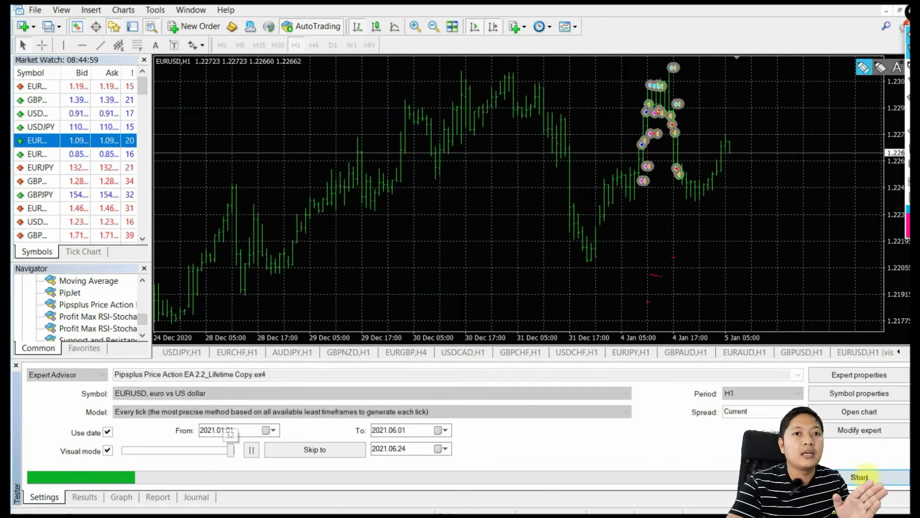
Open and close the EA inputs unchanged, select the top EUR symbol, then reopen the inputs.
click(840, 376)
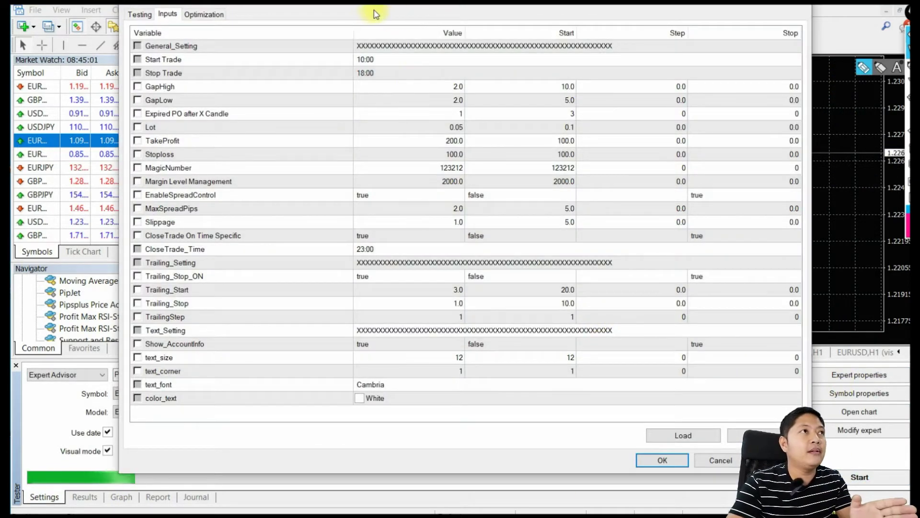
click(718, 461)
click(96, 100)
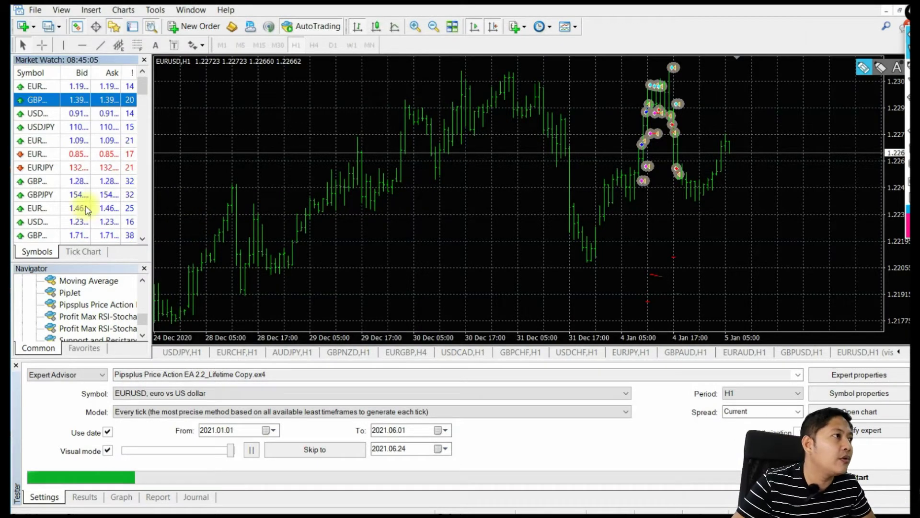
click(128, 90)
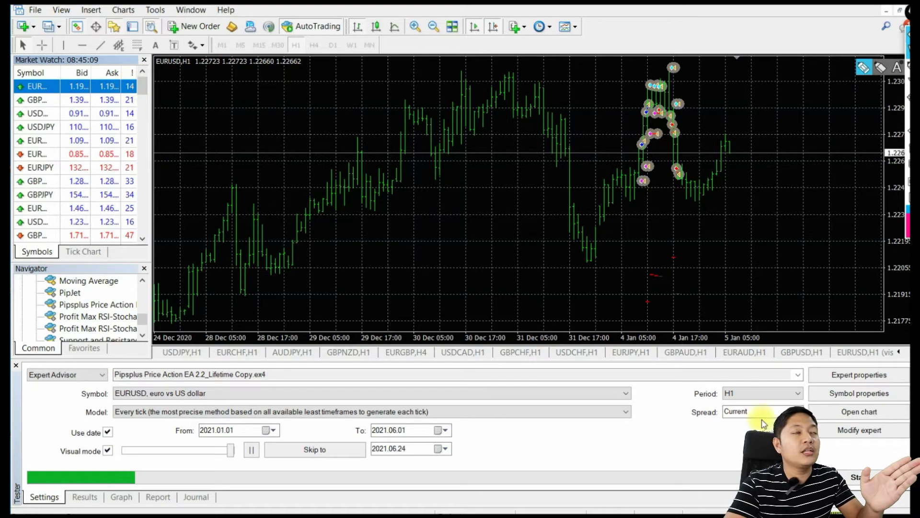
click(870, 375)
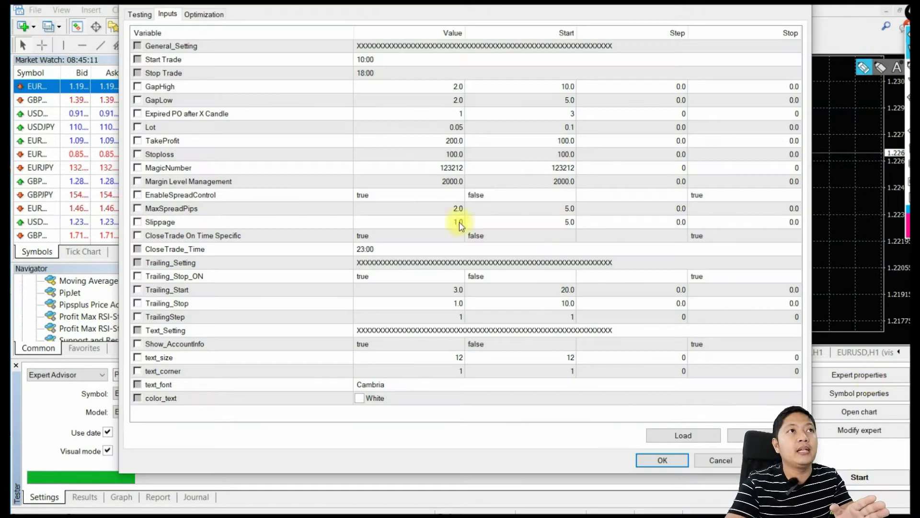
Enter 1.0 for MaxSpreadPips, confirm the inputs with OK and start a new visual backtest.
click(451, 208)
click(445, 219)
click(439, 206)
click(535, 277)
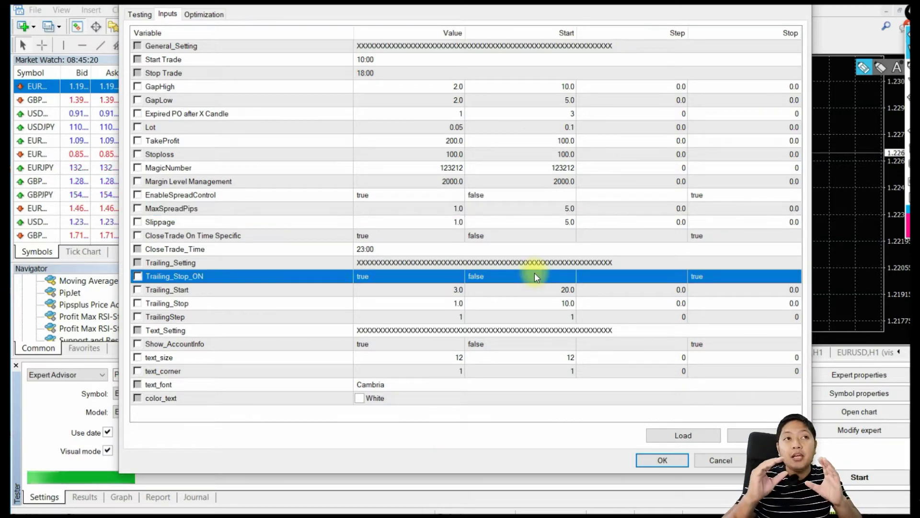
click(499, 303)
click(431, 209)
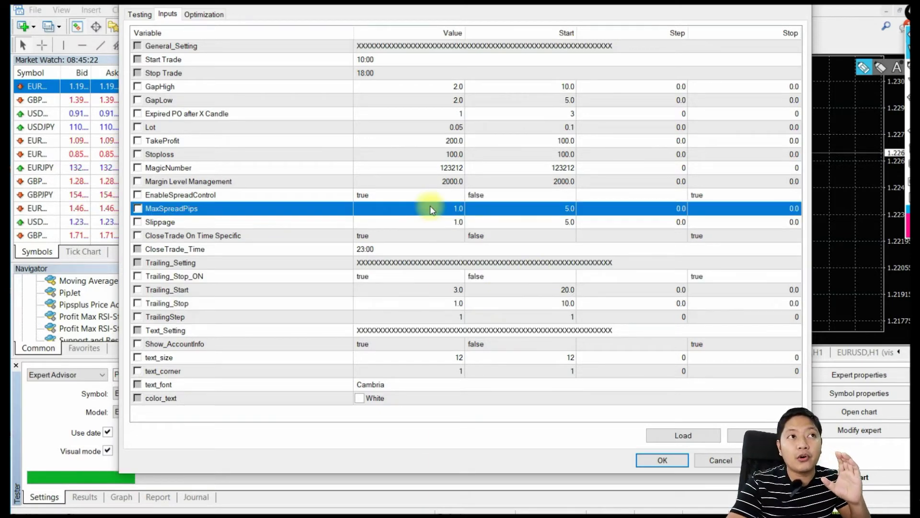
click(521, 305)
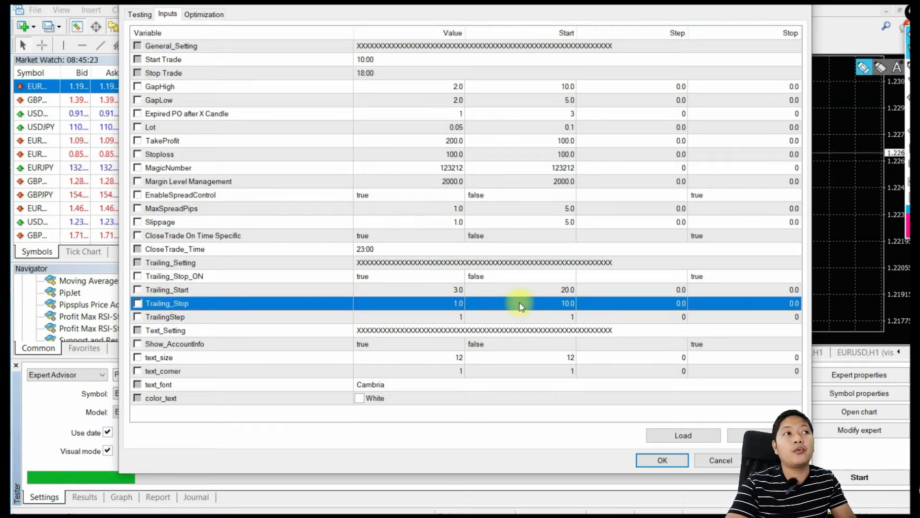
click(663, 461)
click(856, 477)
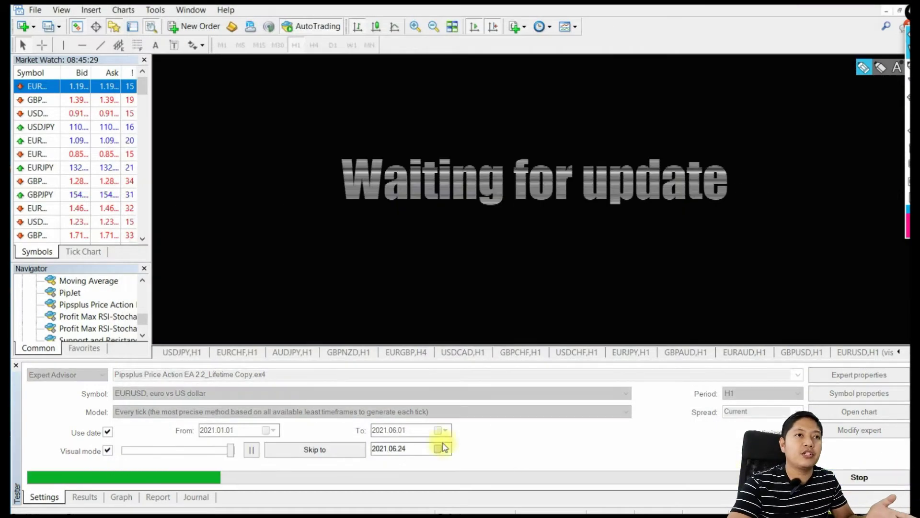
Inspect the Journal's 'Spread (1.0) more than MaxSpread (1.0)' warnings, then return to Settings.
click(196, 497)
click(531, 410)
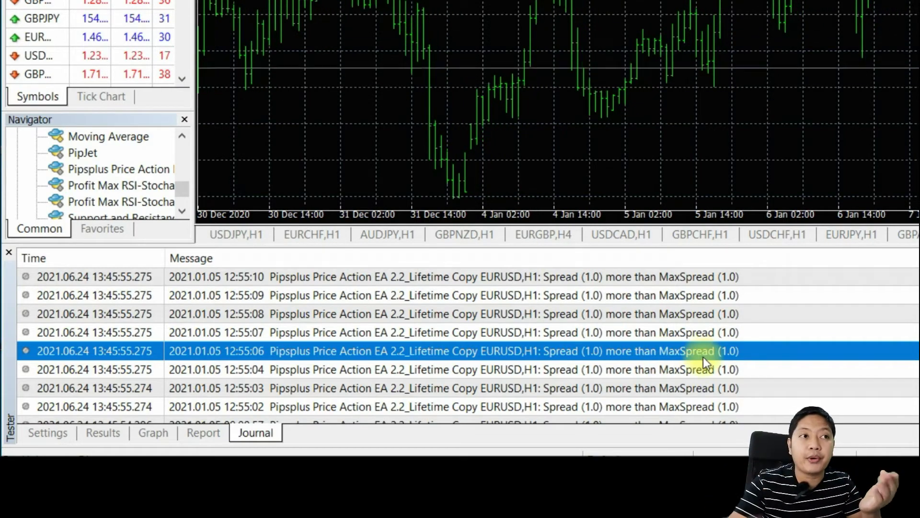
click(673, 338)
click(679, 319)
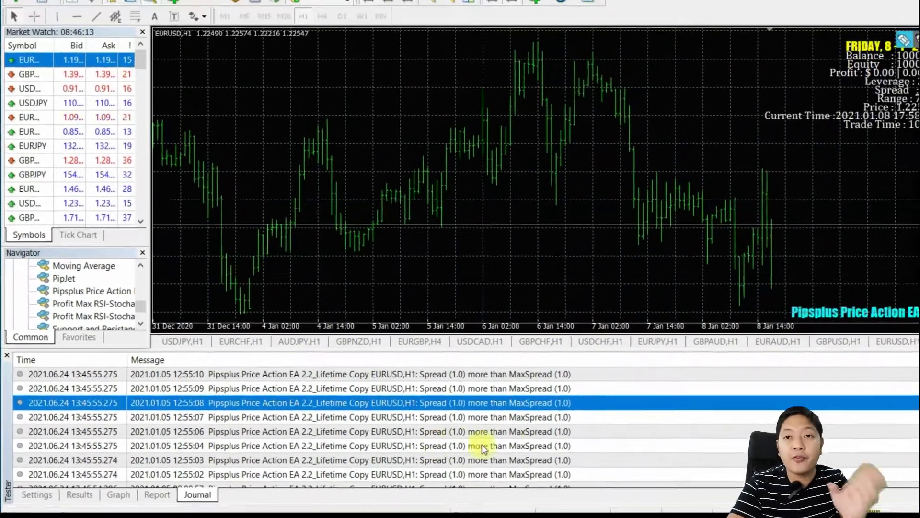
click(591, 386)
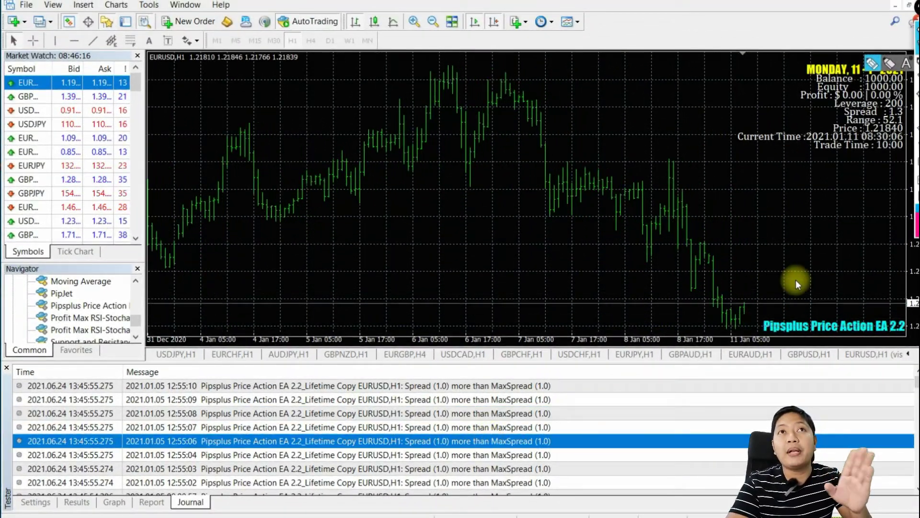
click(856, 175)
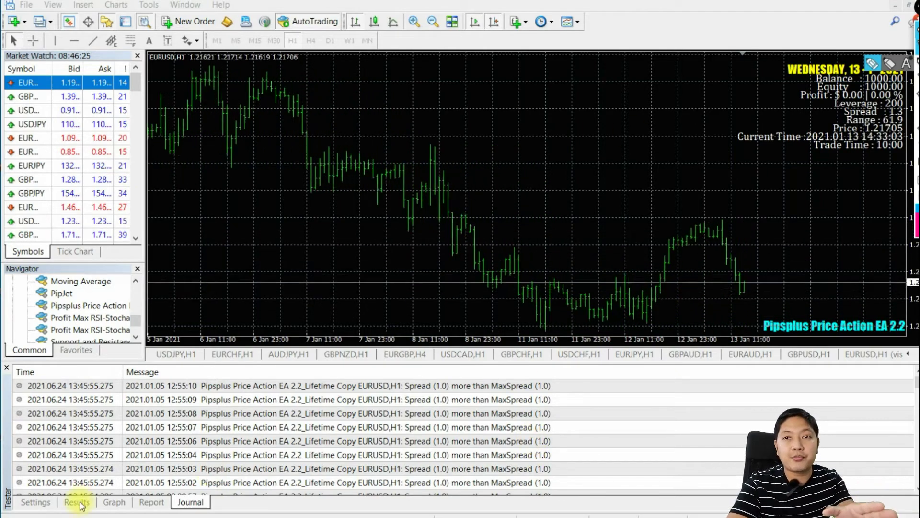
click(35, 501)
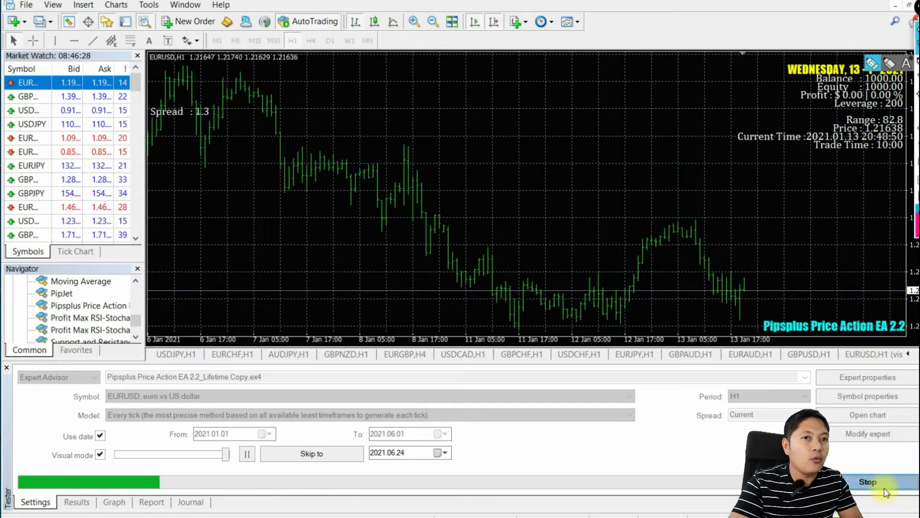
Reopen the EA inputs, enter 1.5 for MaxSpreadPips, confirm with OK and start the backtest.
click(868, 377)
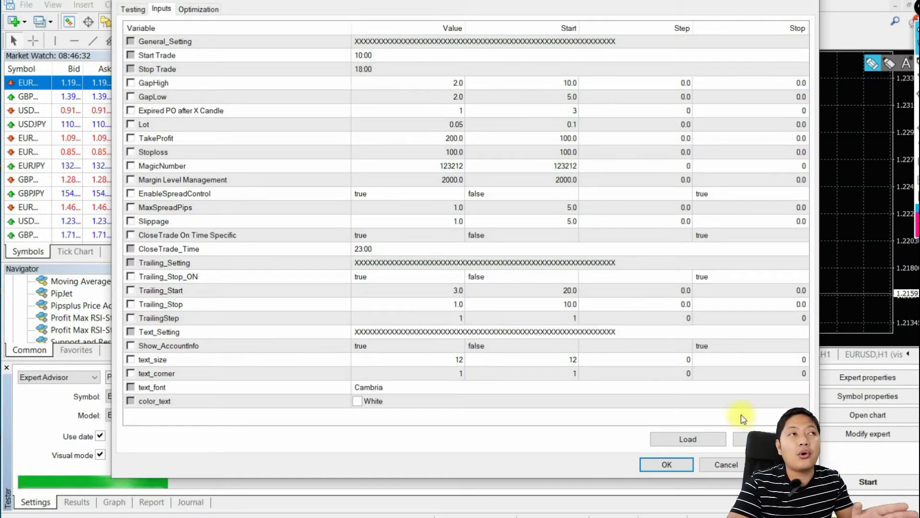
click(666, 464)
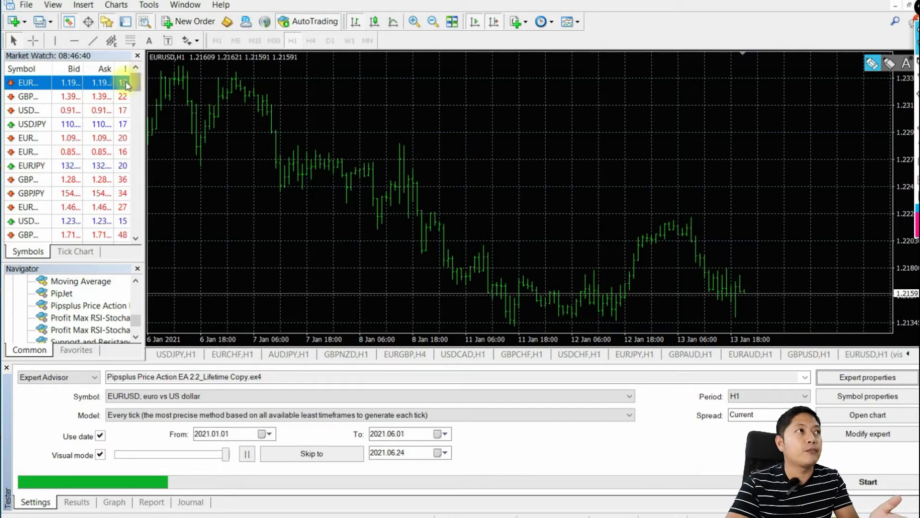
click(846, 378)
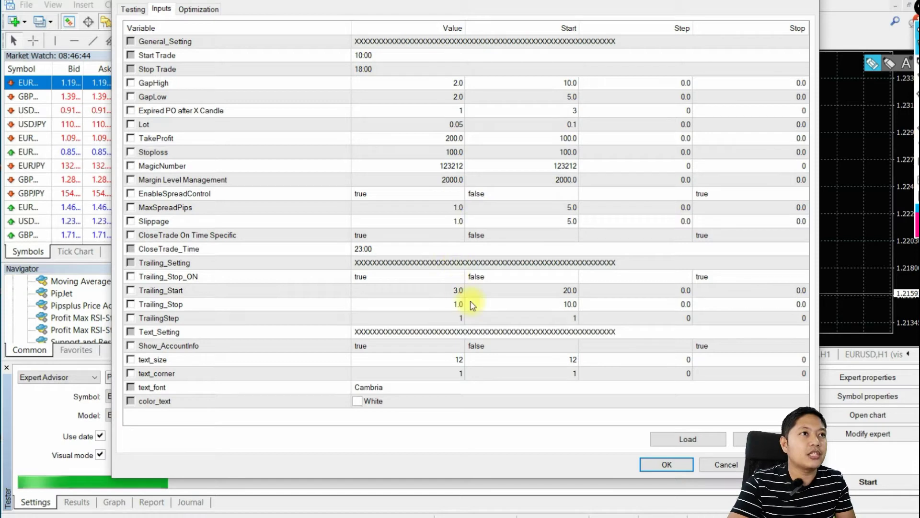
double_click(441, 208)
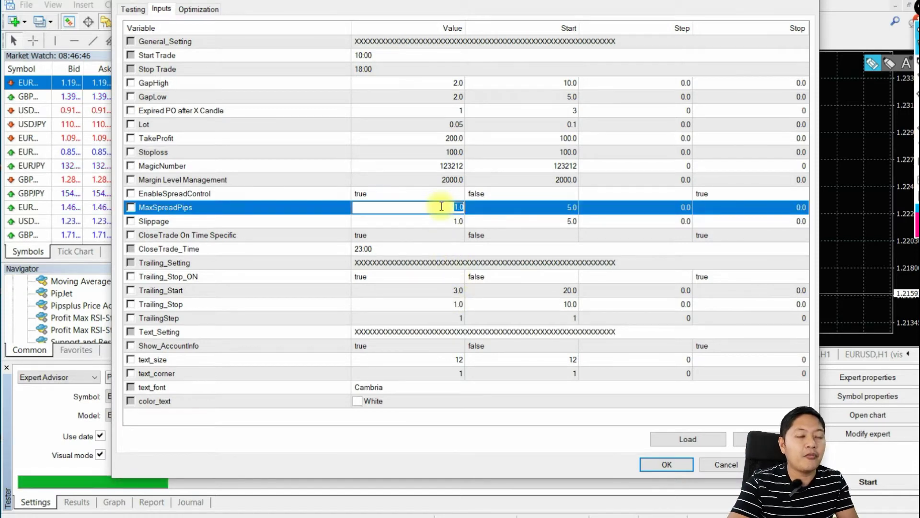
text(2)
click(448, 249)
double_click(444, 207)
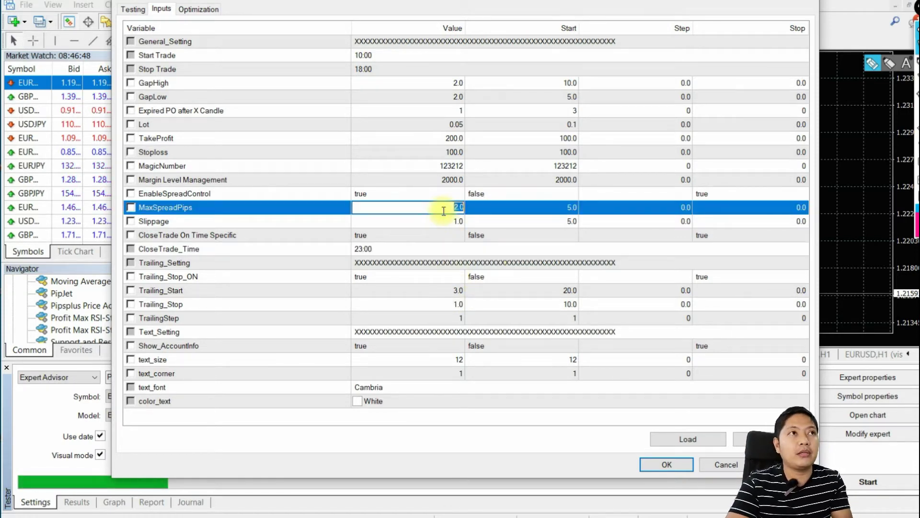
text(1.5)
click(532, 235)
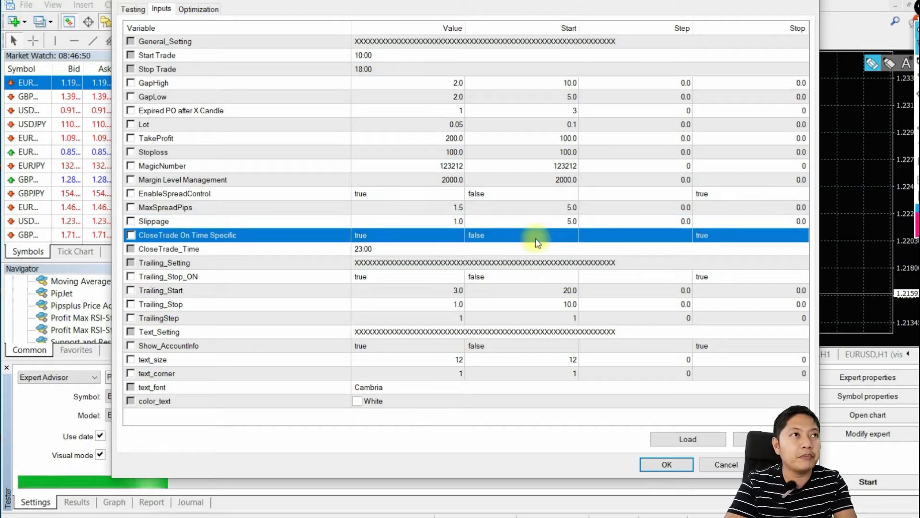
click(669, 465)
click(872, 482)
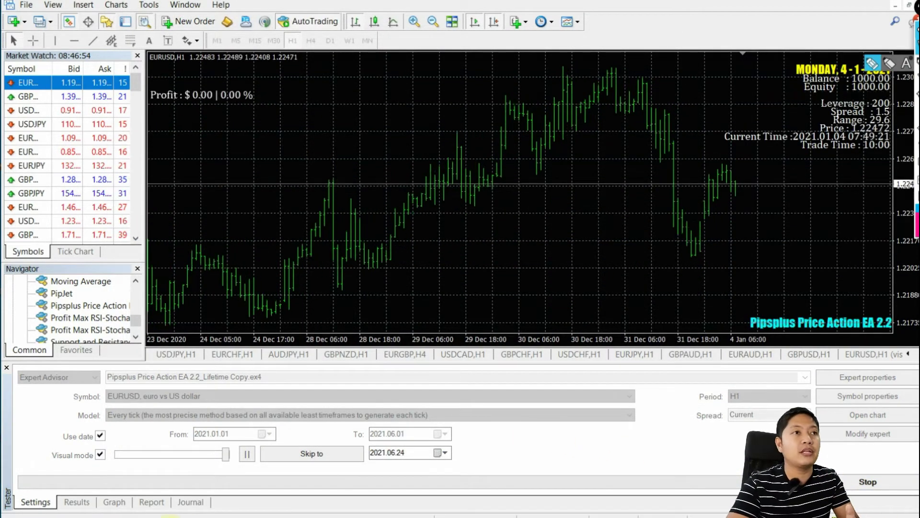
Check the Journal for opened orders, then drag the visual speed slider left to slow playback.
click(191, 503)
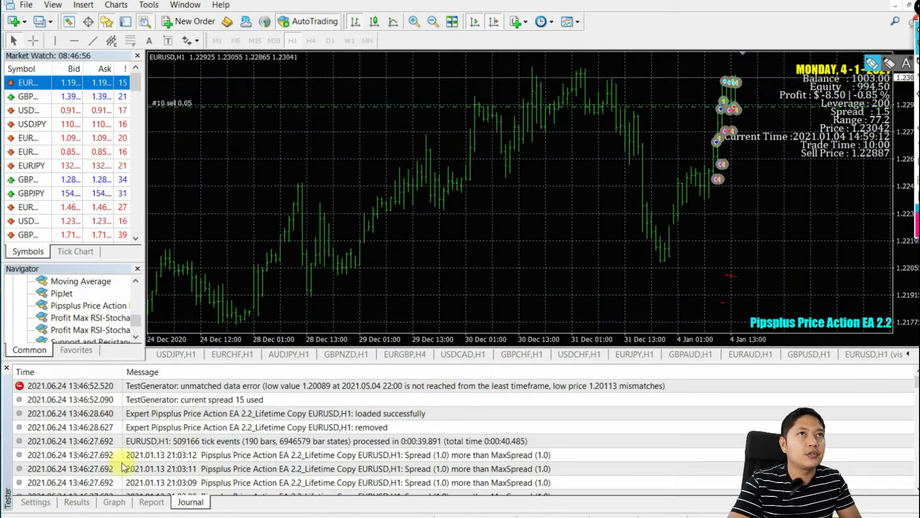
click(35, 501)
drag(226, 454, 180, 454)
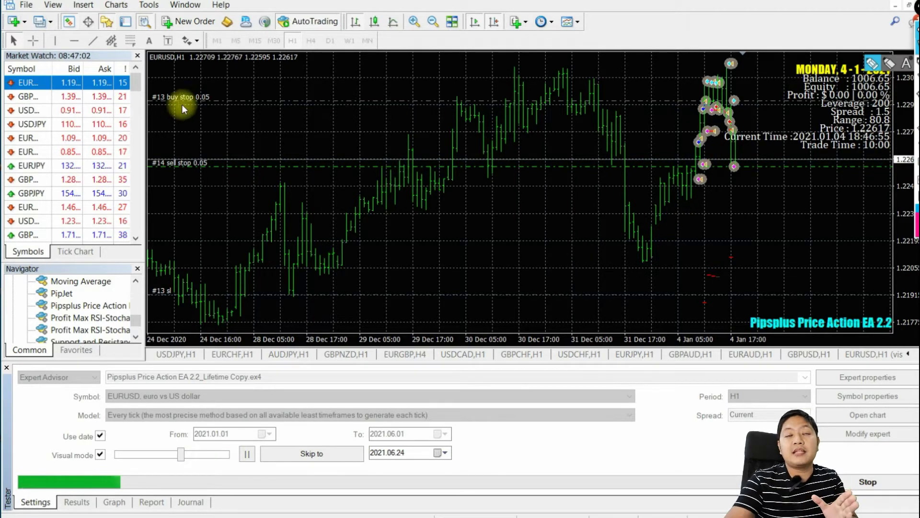
mouse_move(115, 102)
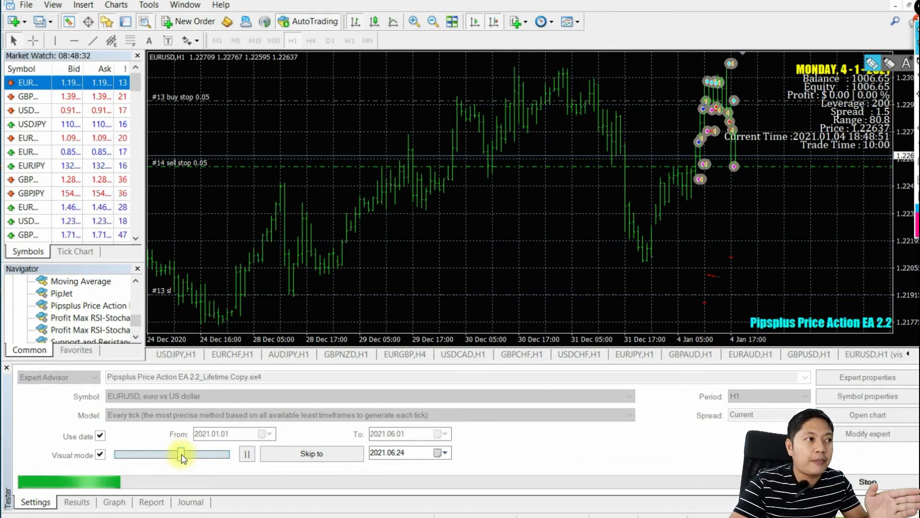
Speed playback back up, then view the Results trade list and the Graph tab's rising balance curve.
drag(183, 450, 227, 453)
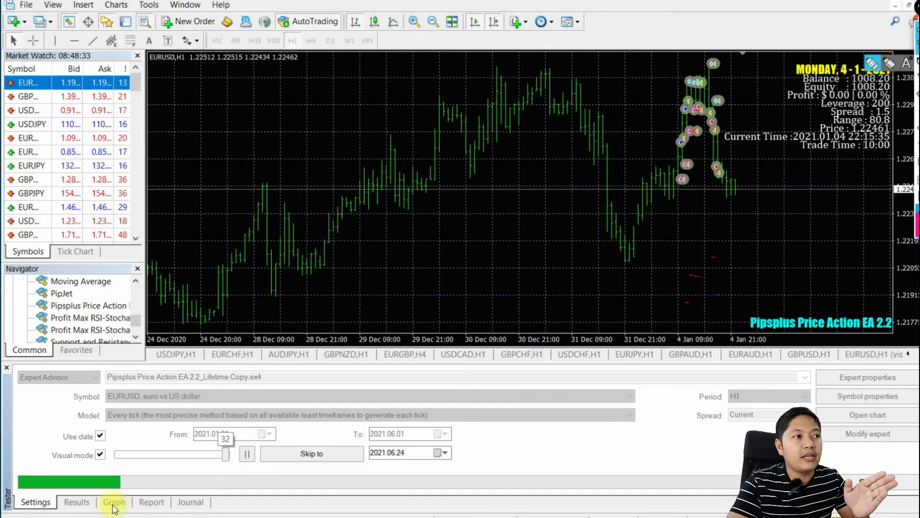
click(77, 501)
click(115, 502)
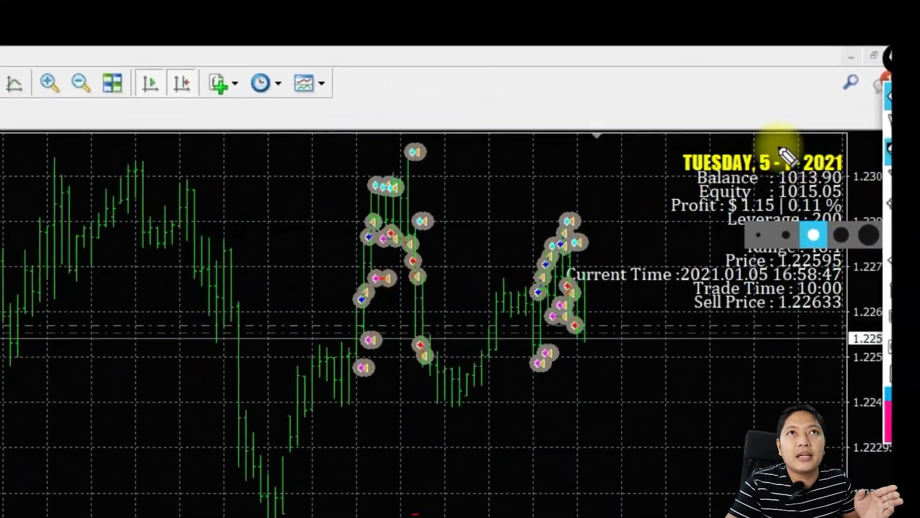
drag(800, 266, 753, 183)
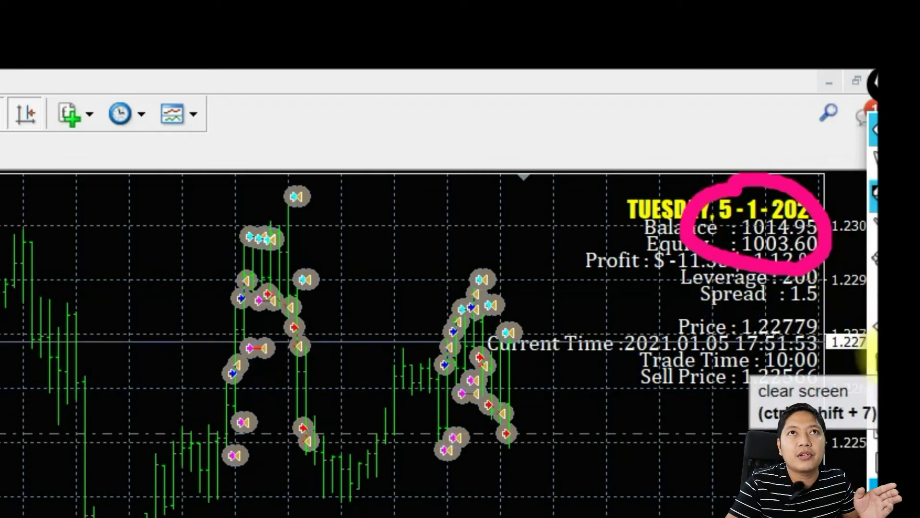